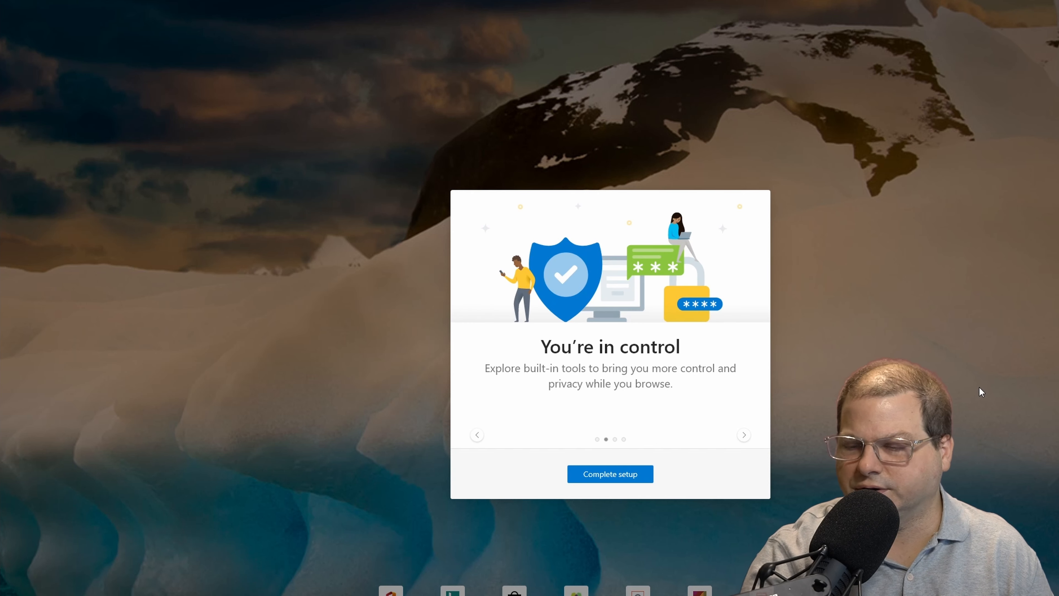
# Complete the Microsoft Edge first-run setup and go to google.com/chrome
pyautogui.click(616, 474)
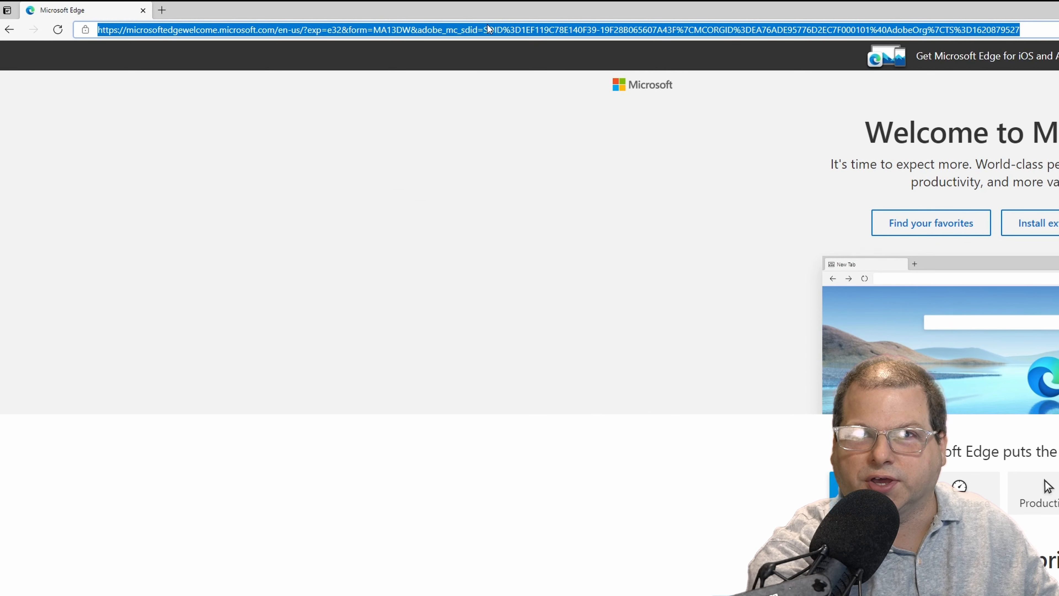
pyautogui.write('g')
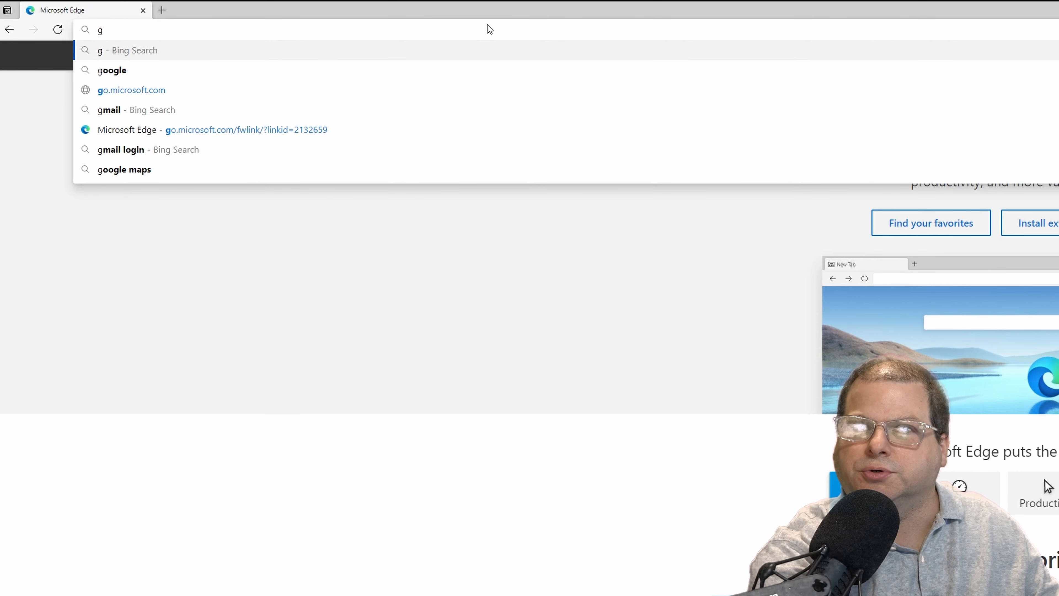
pyautogui.write('oogle')
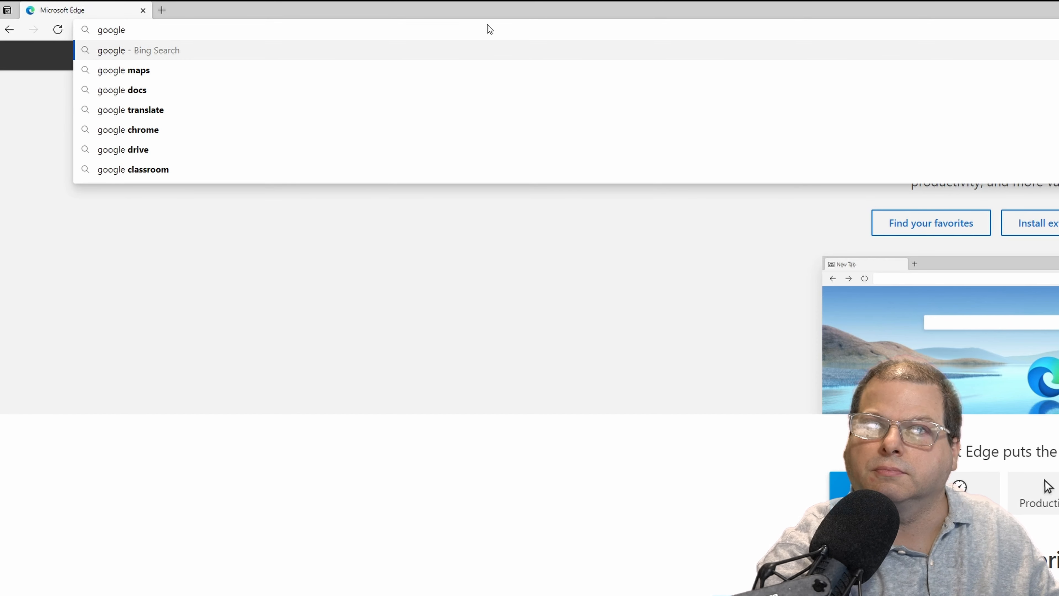
pyautogui.write('.com/')
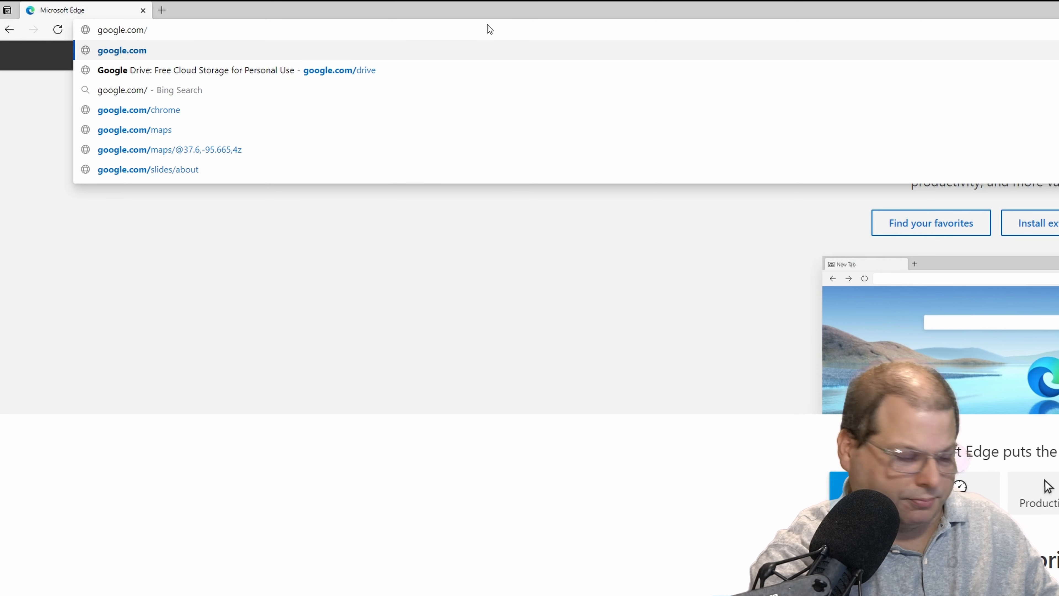
pyautogui.write('chrome')
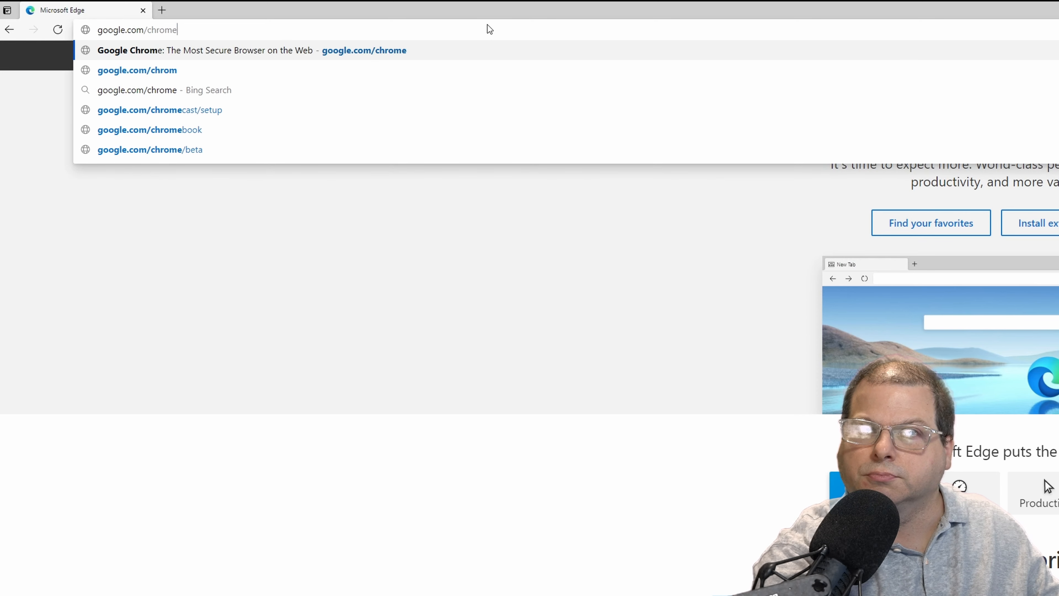
pyautogui.press('Return')
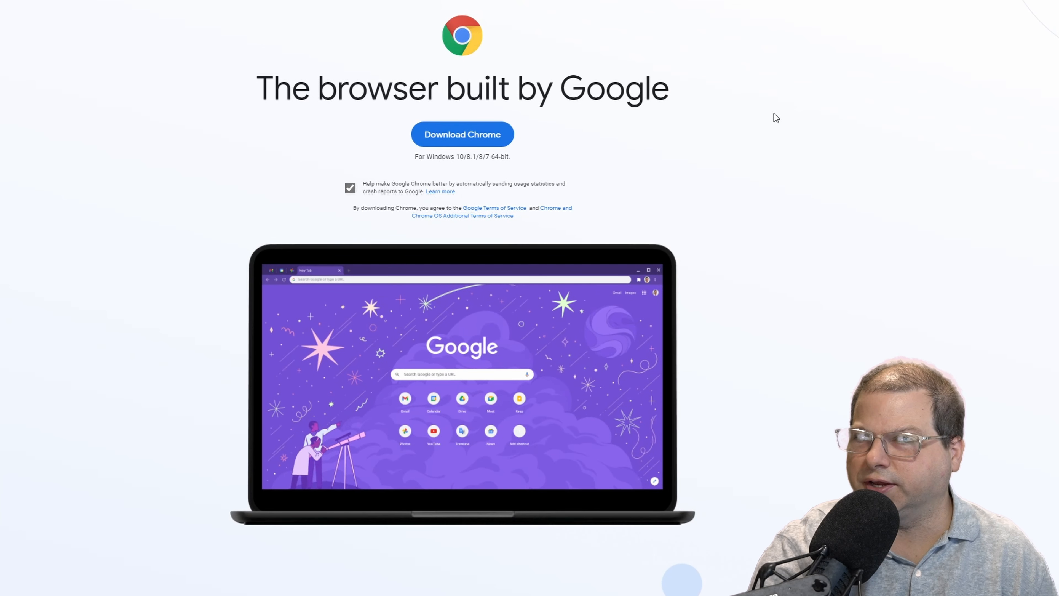
# Download Chrome, run ChromeSetup.exe and allow Google Update Setup to make changes to the device
pyautogui.click(466, 140)
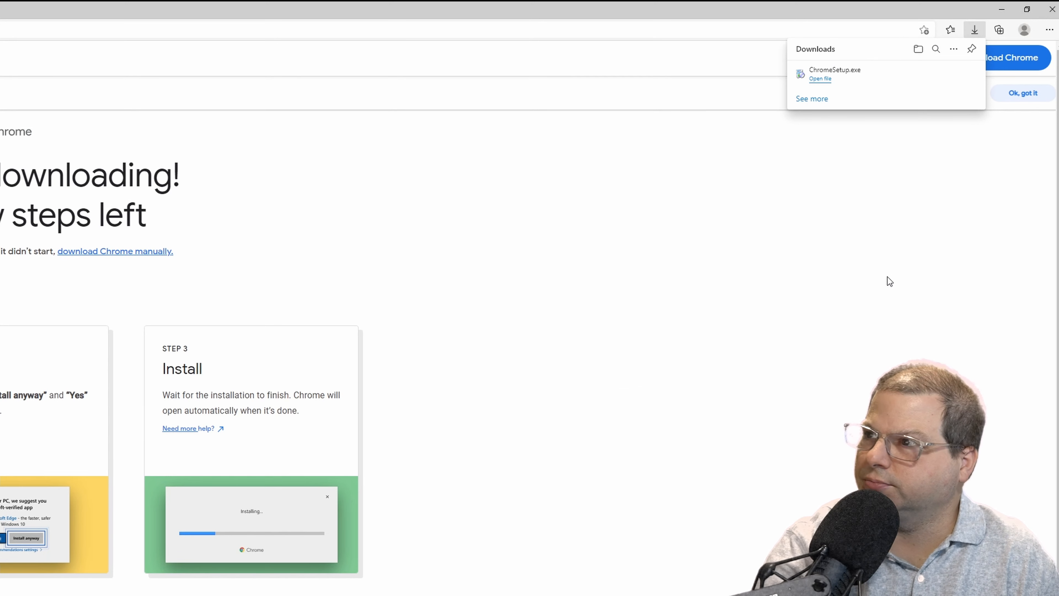
pyautogui.click(854, 80)
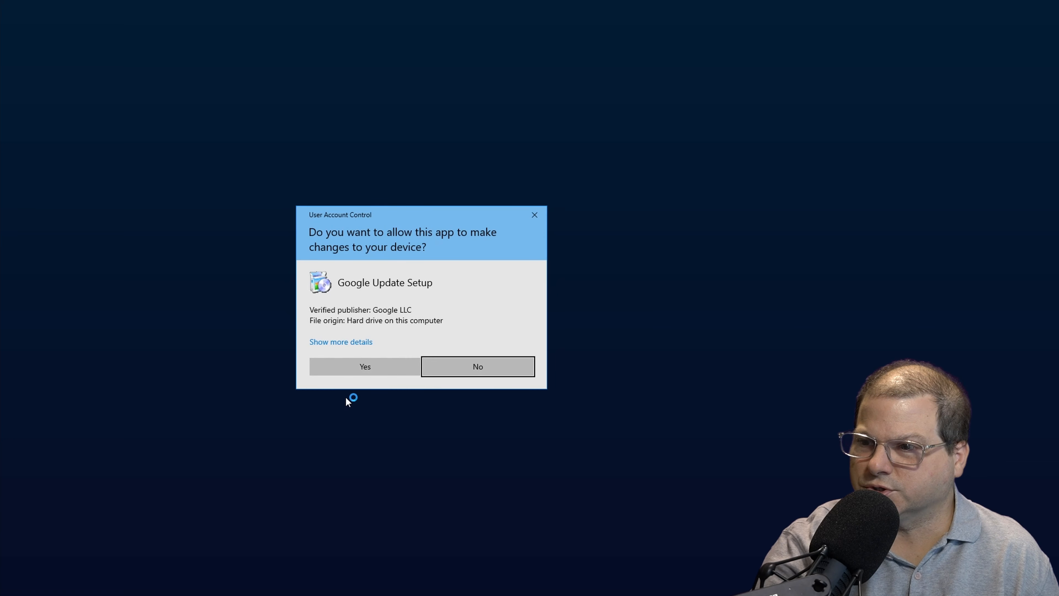
pyautogui.click(343, 369)
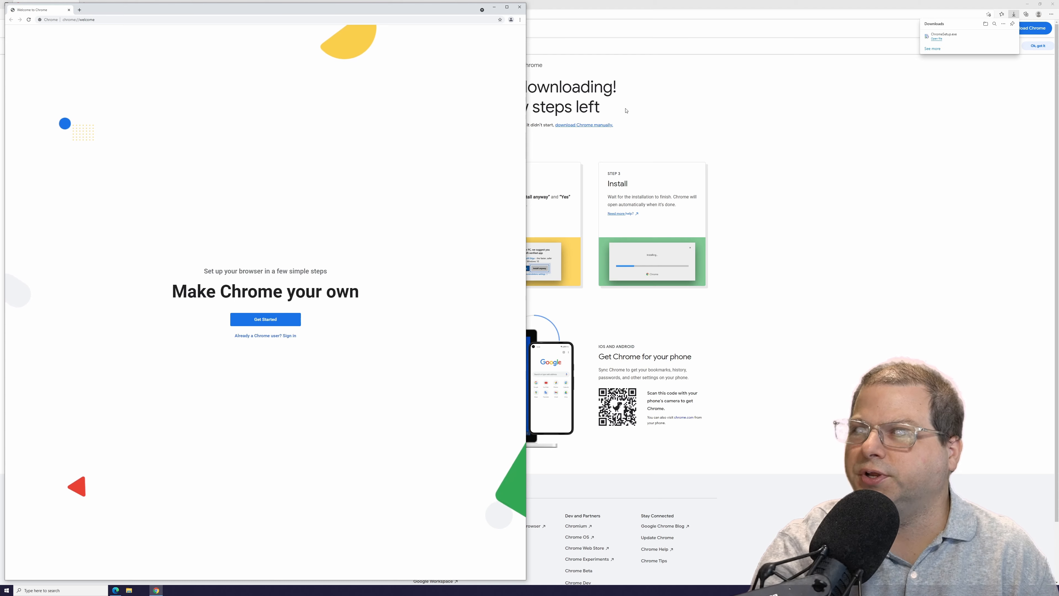
# Close the Edge window, then reposition and enlarge the Chrome window so it fills most of the desktop
pyautogui.click(689, 103)
pyautogui.click(1051, 4)
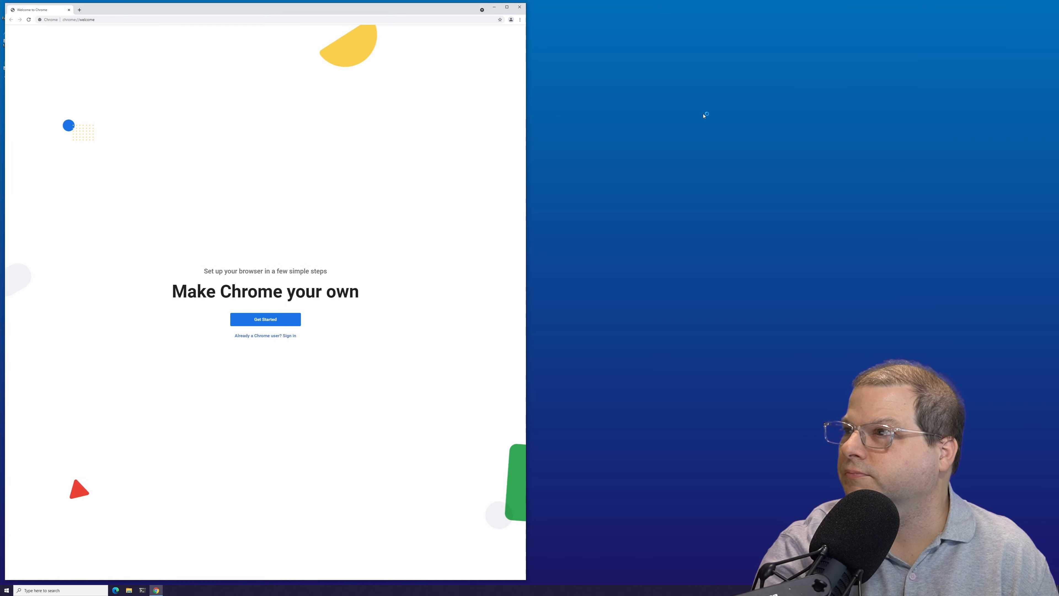
pyautogui.moveTo(4, 4); pyautogui.dragTo(50, 176)
pyautogui.moveTo(167, 181); pyautogui.dragTo(144, 19)
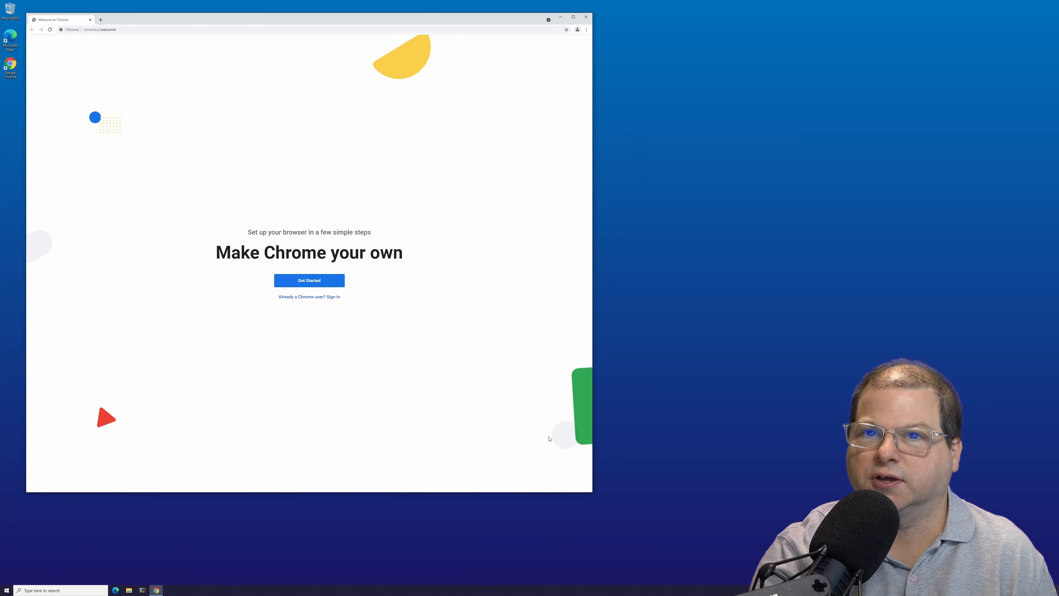
pyautogui.moveTo(592, 492); pyautogui.dragTo(1033, 558)
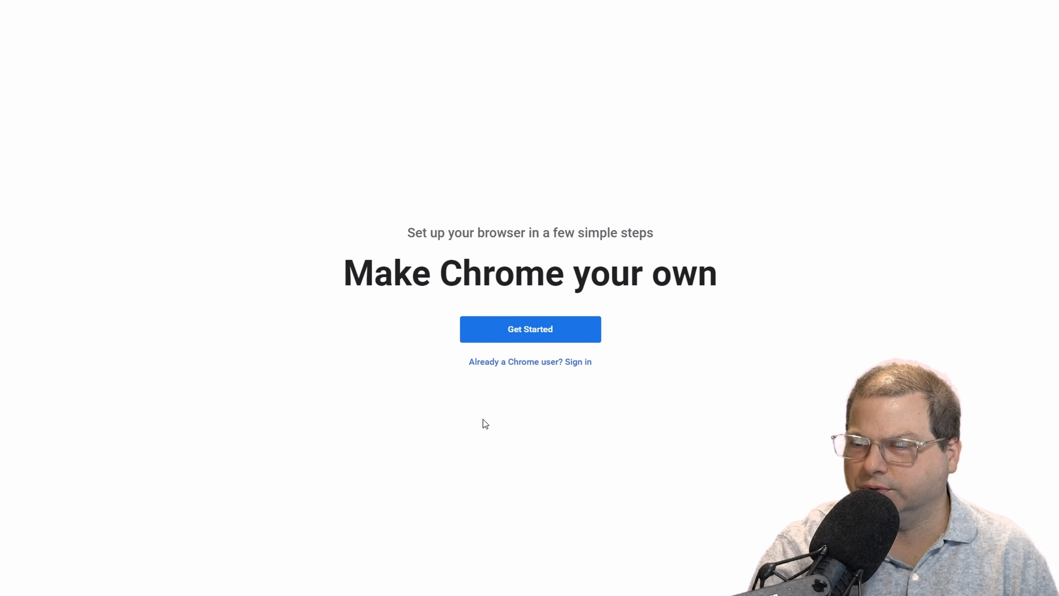
# Start Chrome's welcome setup, skipping both the Google Apps bookmarks and the background choice
pyautogui.click(529, 329)
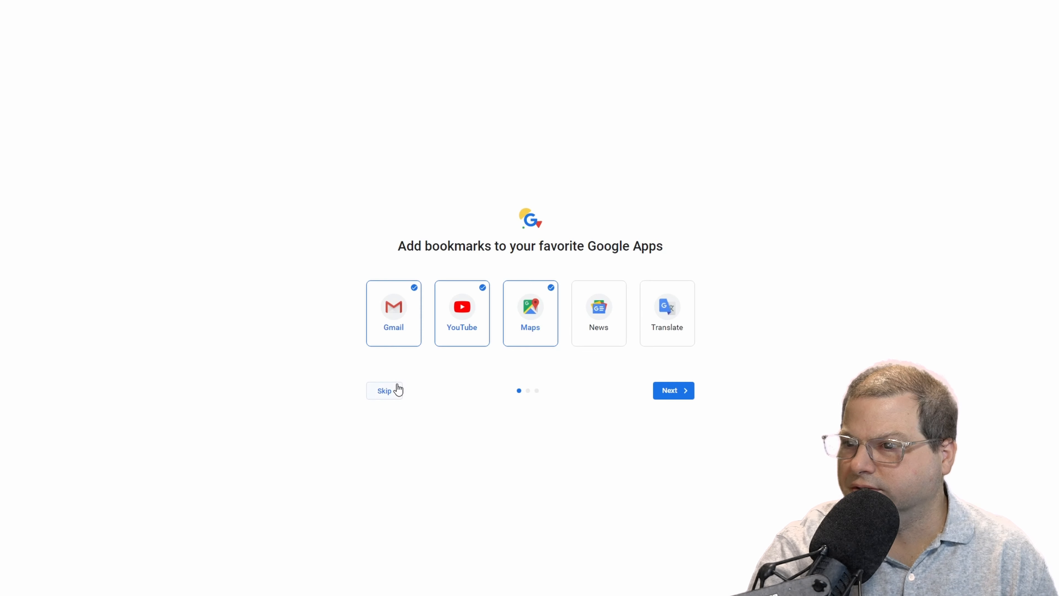
pyautogui.click(384, 391)
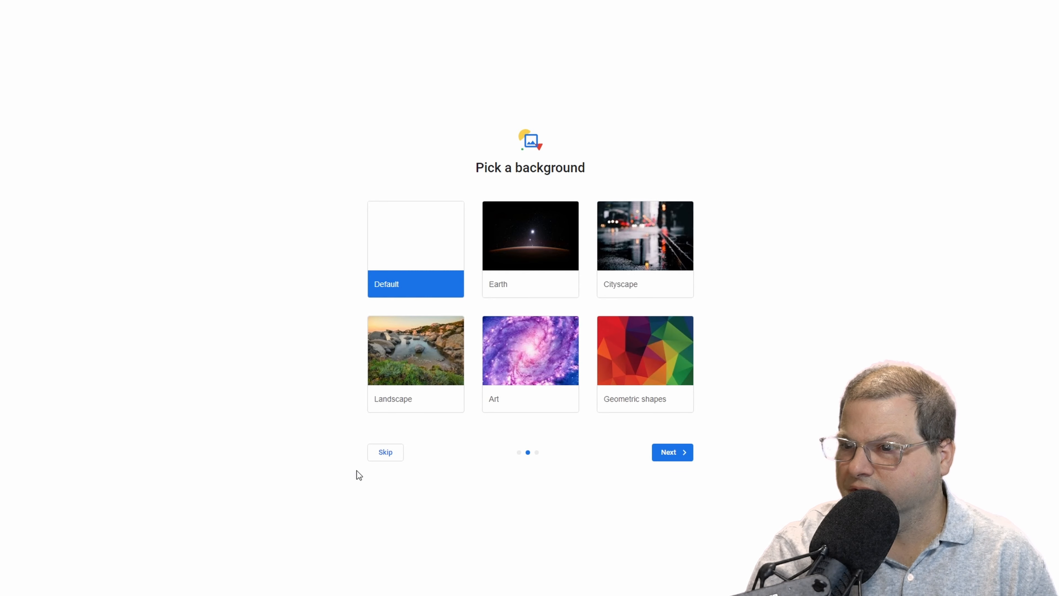
pyautogui.click(396, 454)
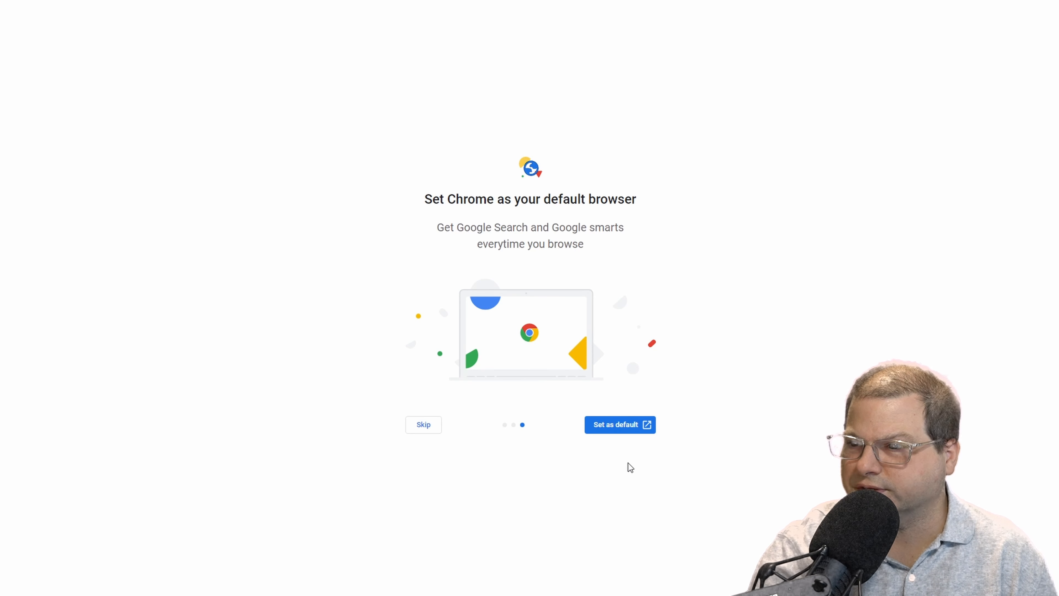
# Make Google Chrome the default web browser in Windows, switching anyway despite the Edge suggestion, and decline Chrome's sign-in and sync offer
pyautogui.click(610, 426)
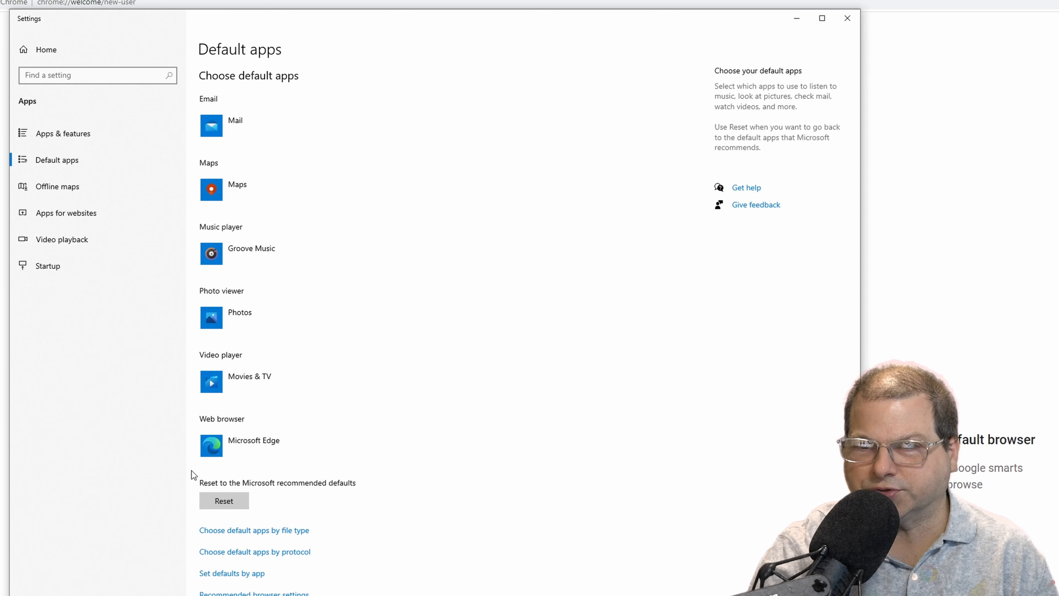
pyautogui.click(254, 453)
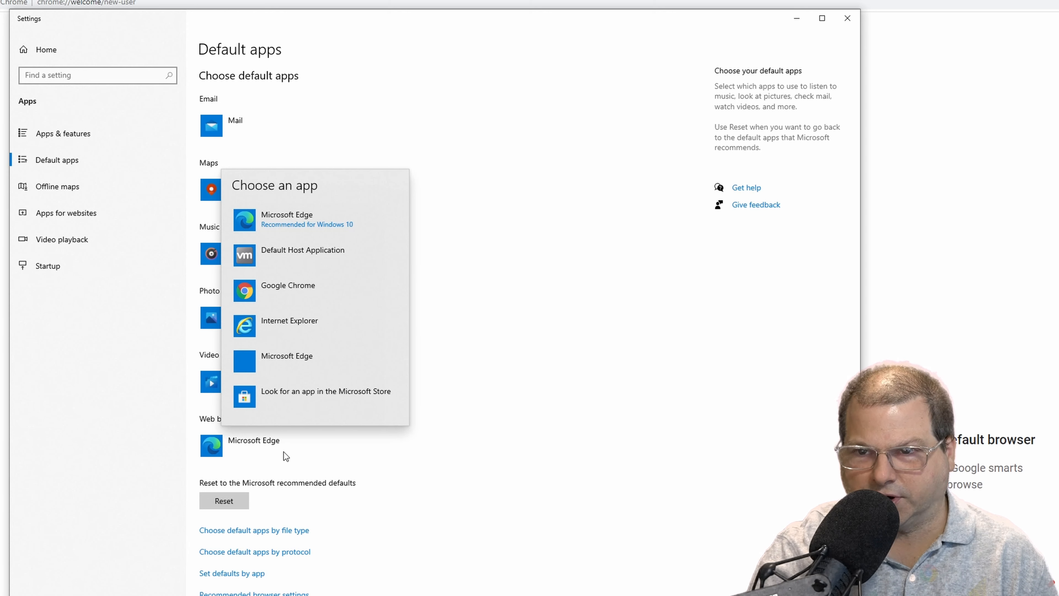
pyautogui.click(303, 295)
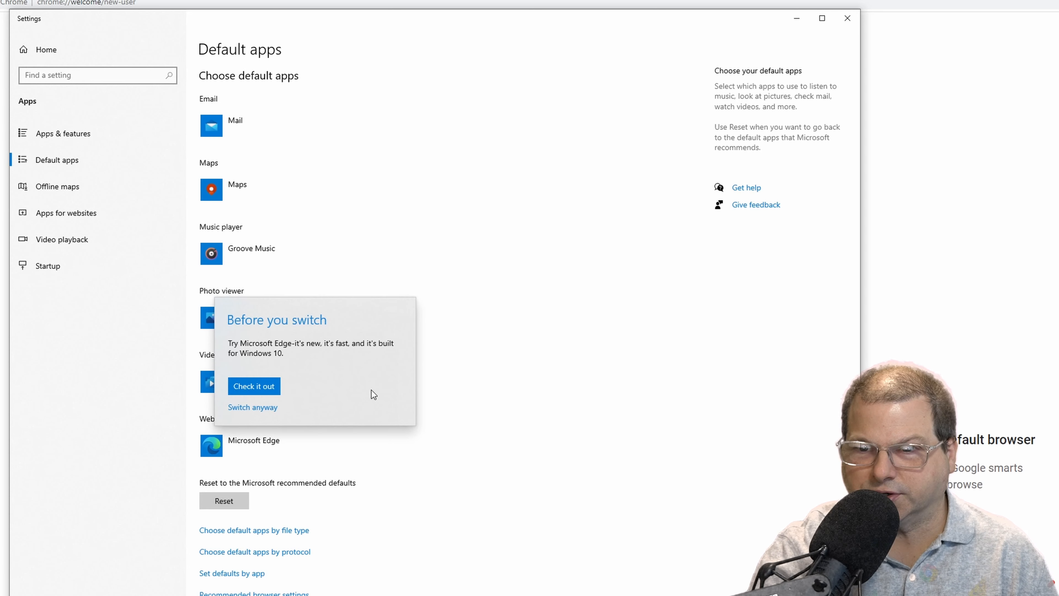
pyautogui.click(258, 408)
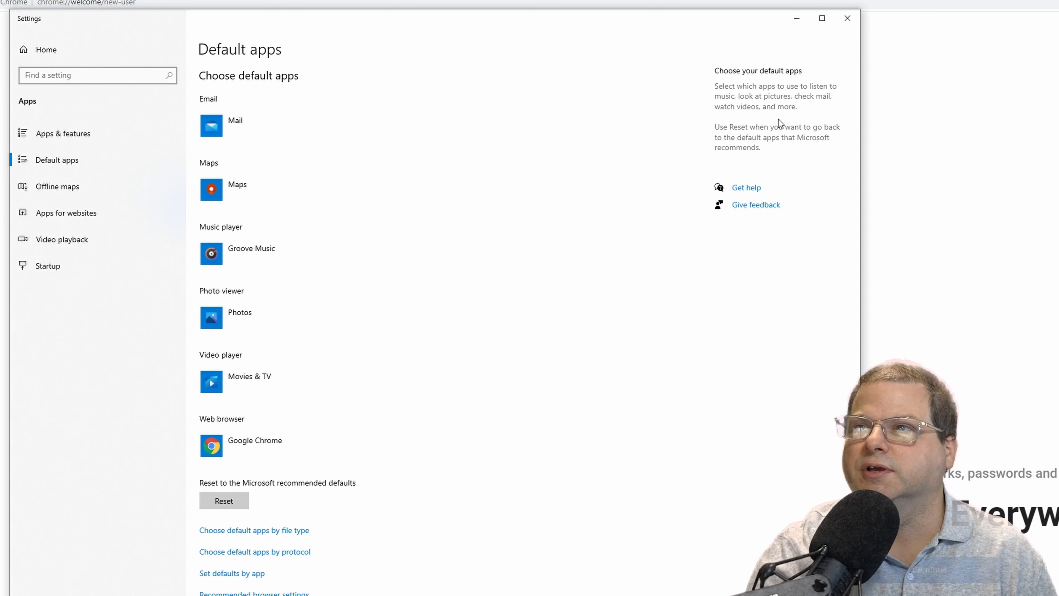
pyautogui.click(848, 17)
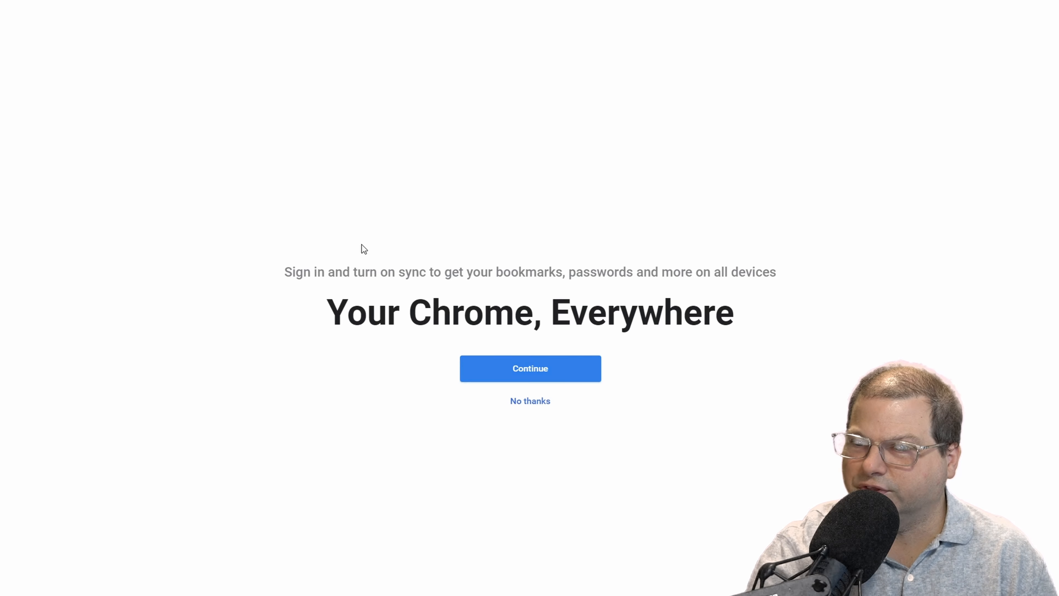
pyautogui.click(532, 403)
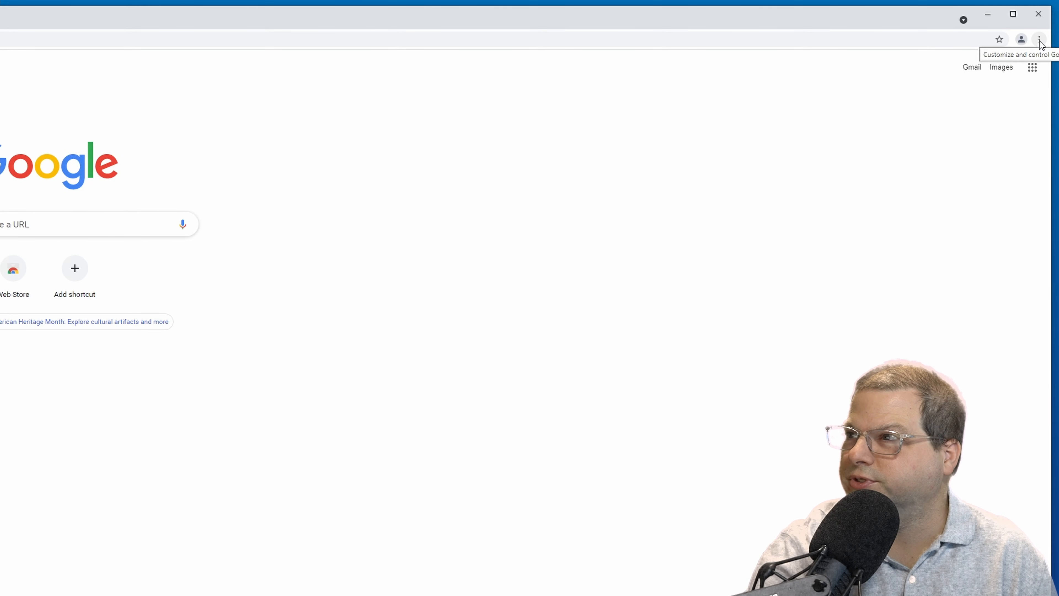
# Set Chrome's default page zoom to 150% in its appearance settings and close the browser
pyautogui.click(1039, 40)
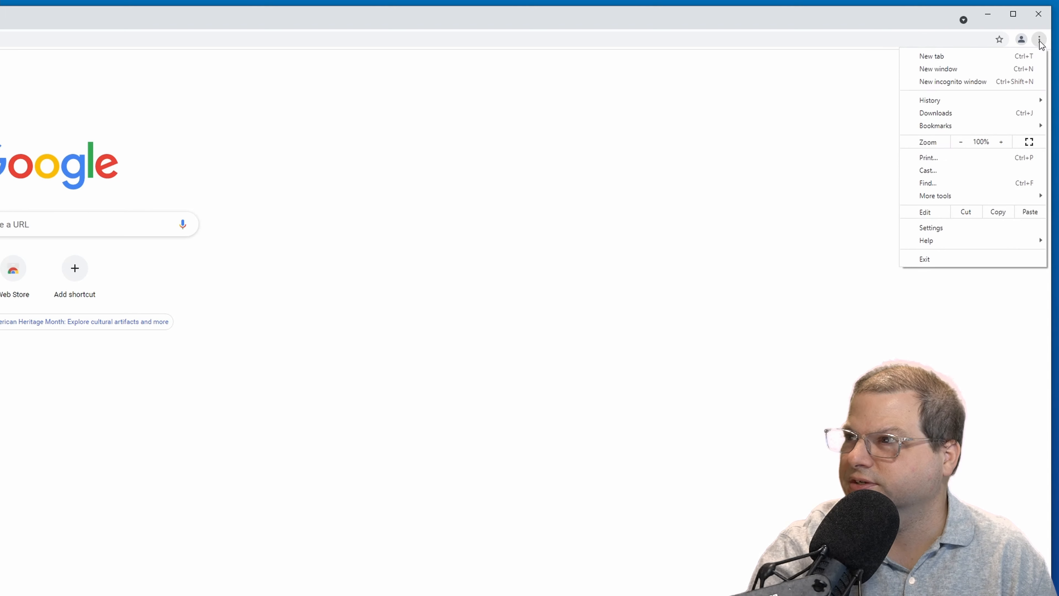
pyautogui.click(946, 225)
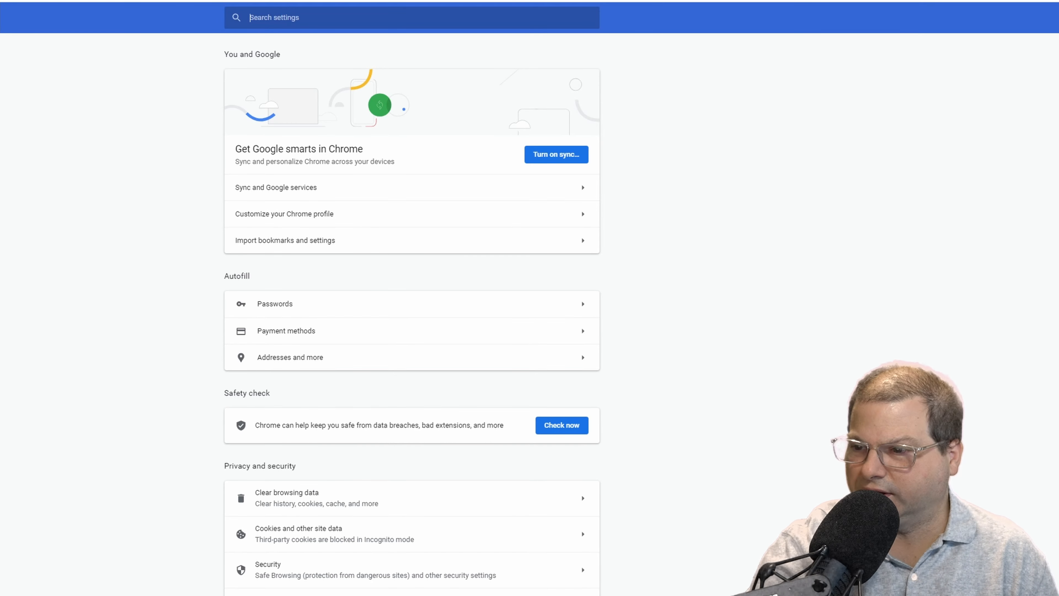
pyautogui.click(498, 453)
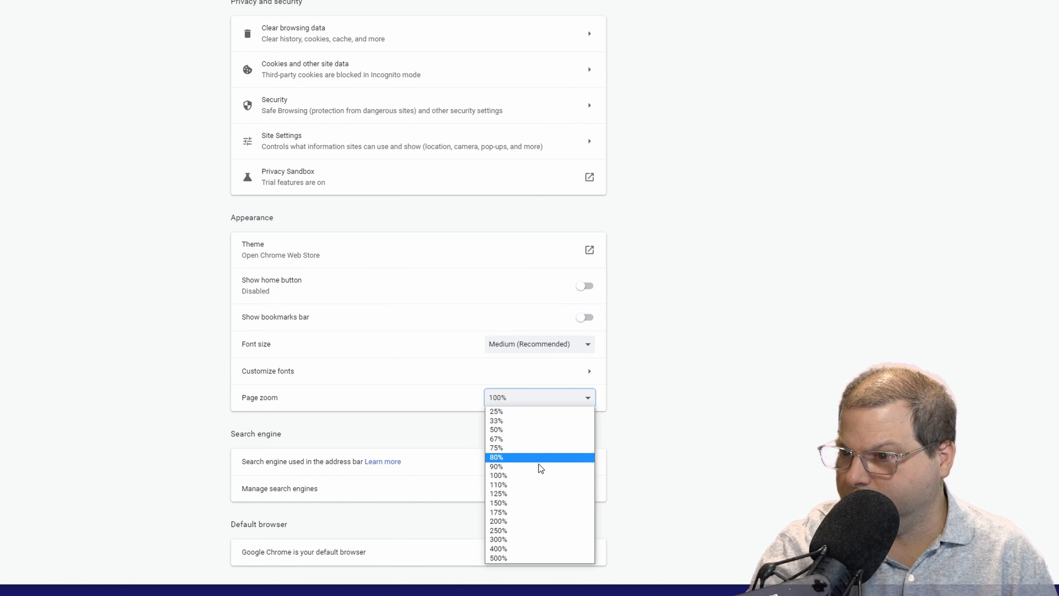
pyautogui.click(511, 502)
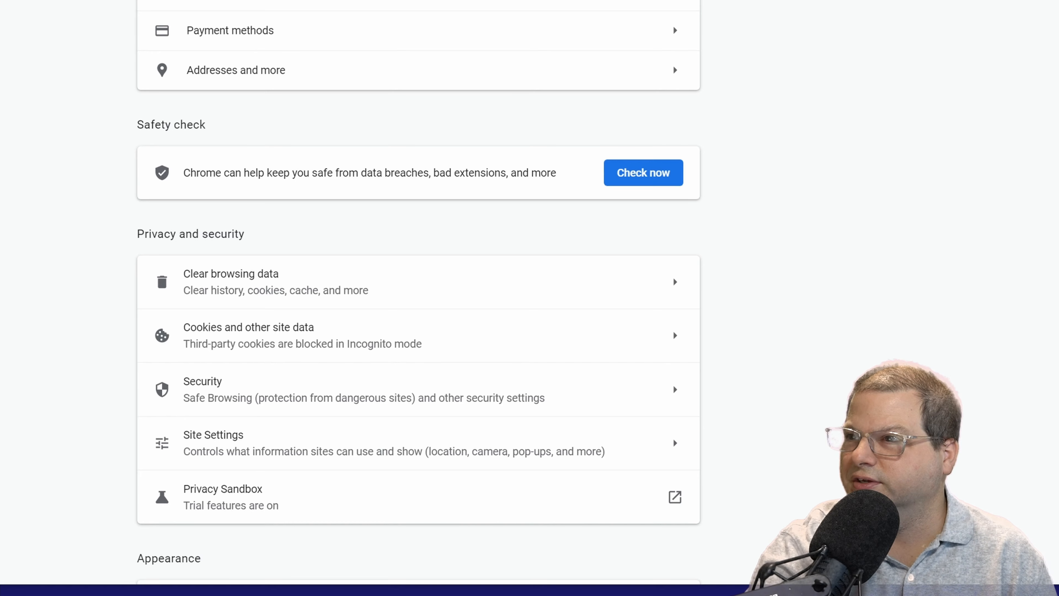
pyautogui.scroll(8, 906, 43)
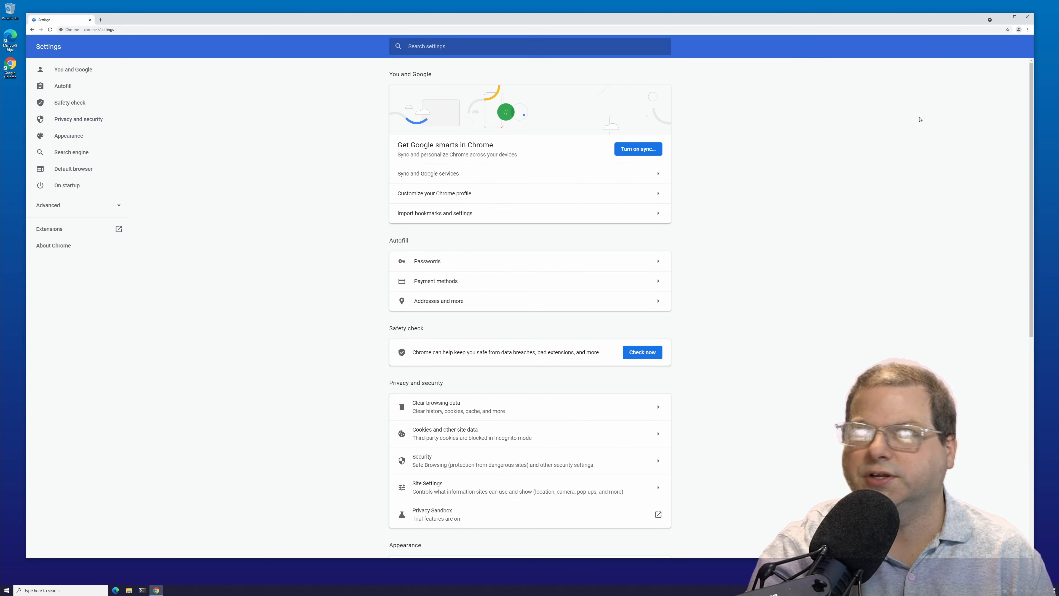
pyautogui.click(1027, 18)
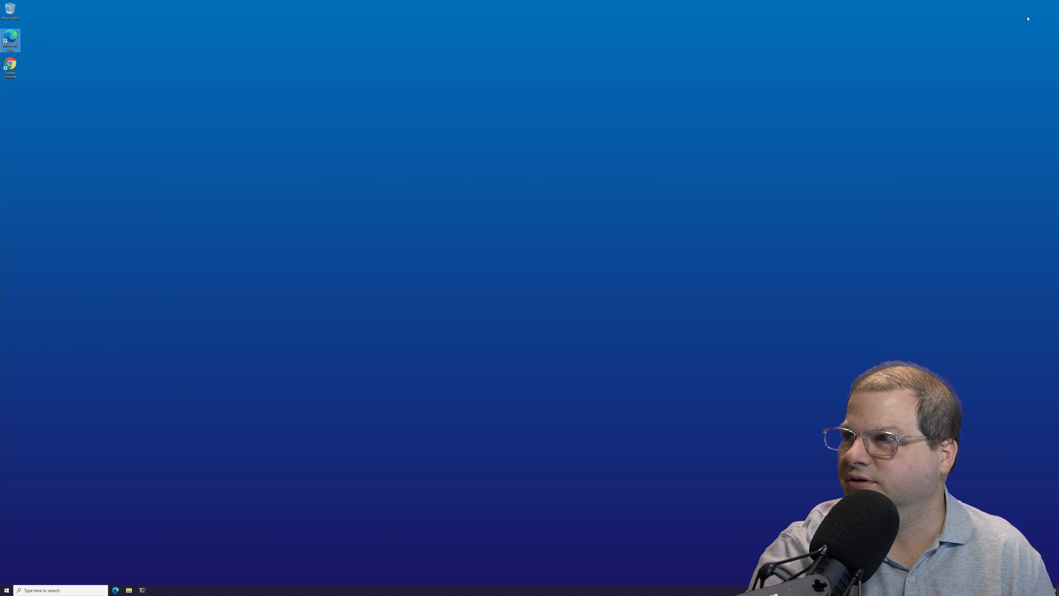
# Pin the Google Chrome desktop shortcut to both Start and the taskbar
pyautogui.click(388, 111)
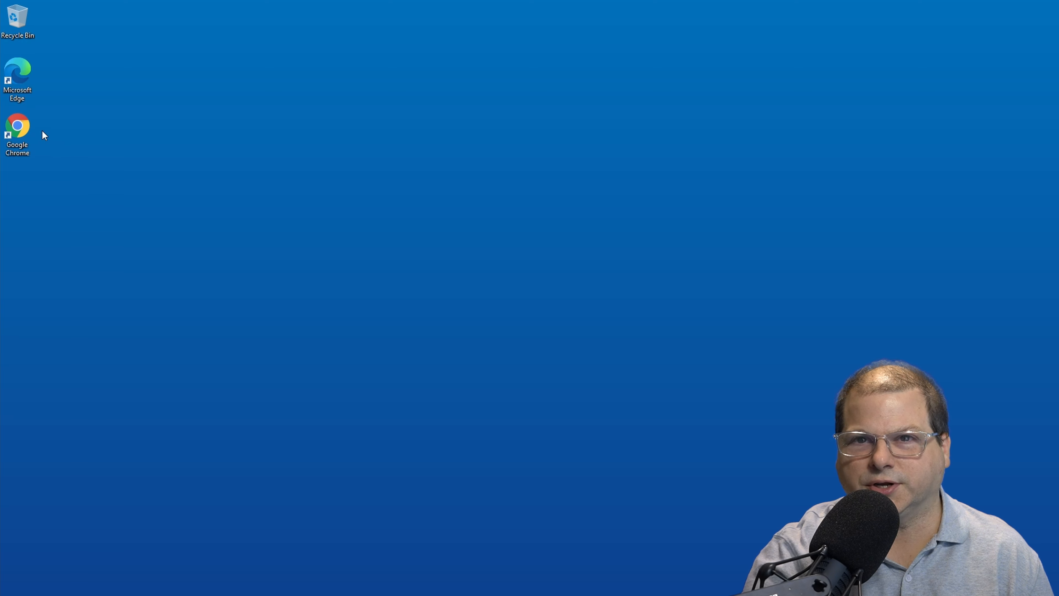
pyautogui.rightClick(23, 129)
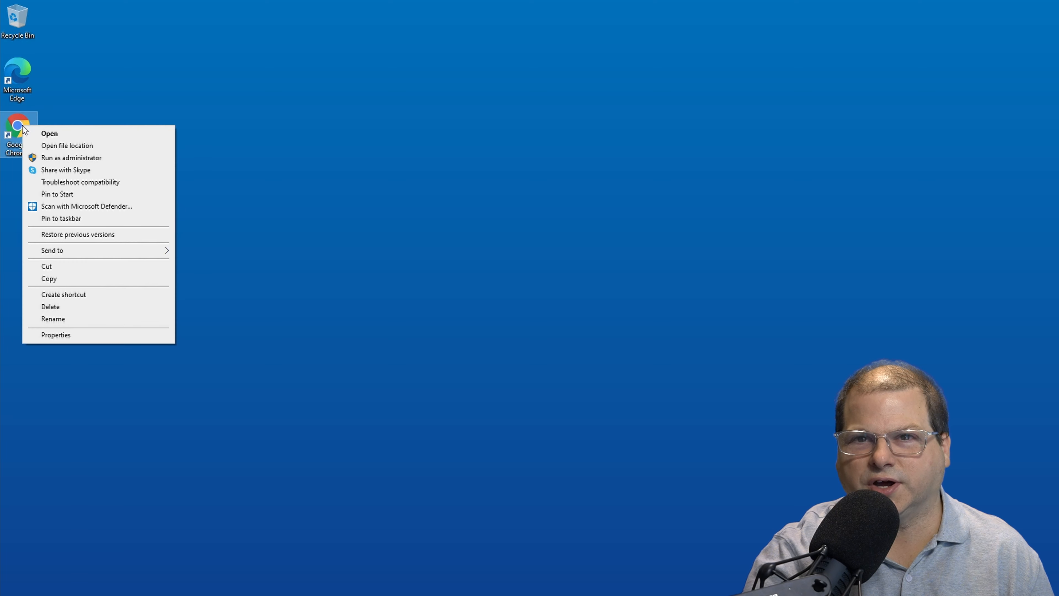
pyautogui.click(76, 194)
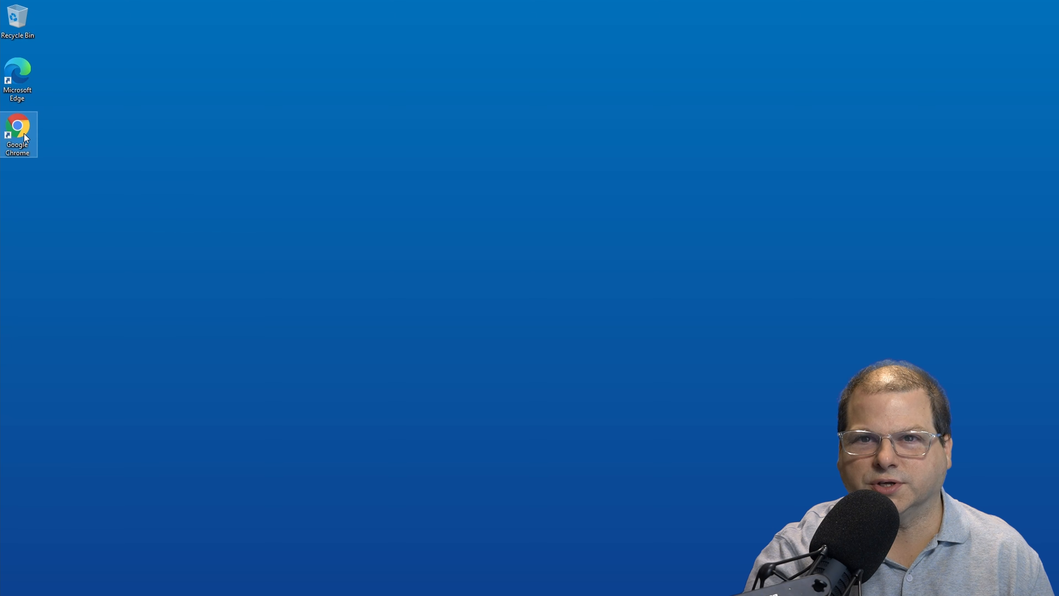
pyautogui.rightClick(18, 127)
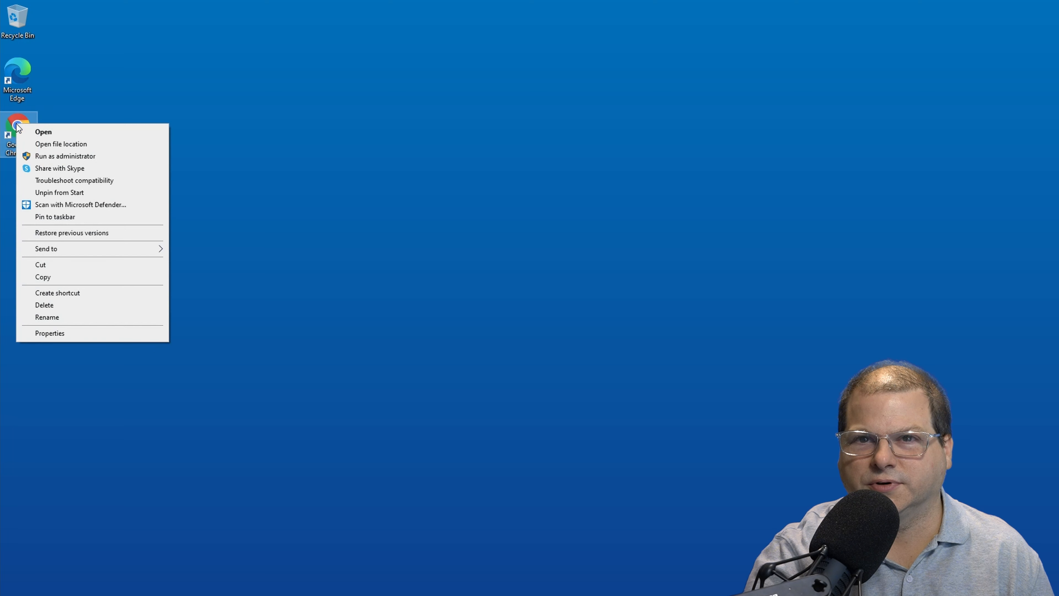
pyautogui.click(64, 220)
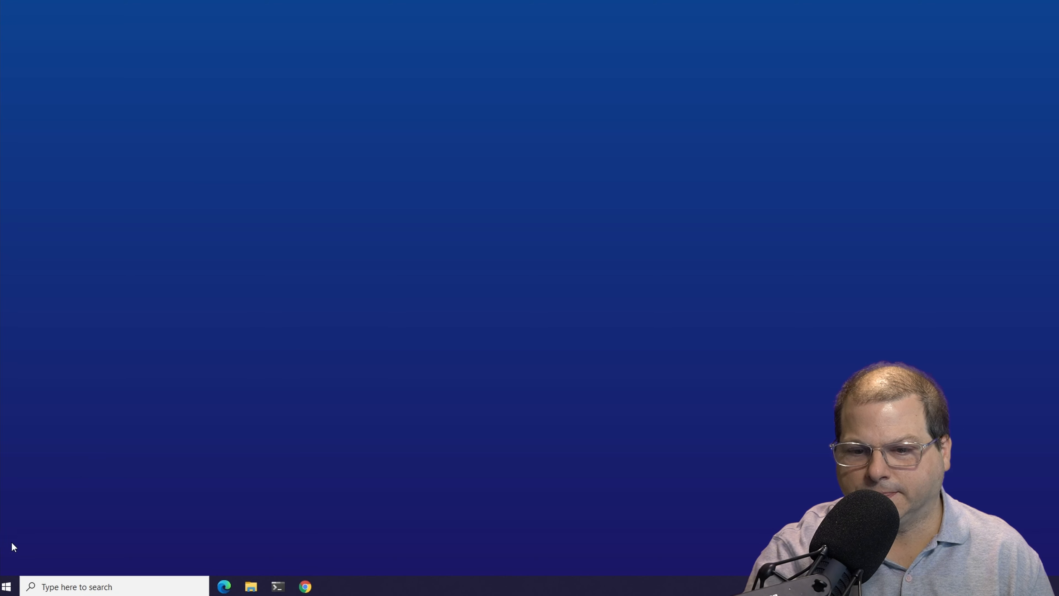
# Move the Google Chrome tile in Start into the Tools group, beside Terminal
pyautogui.click(6, 587)
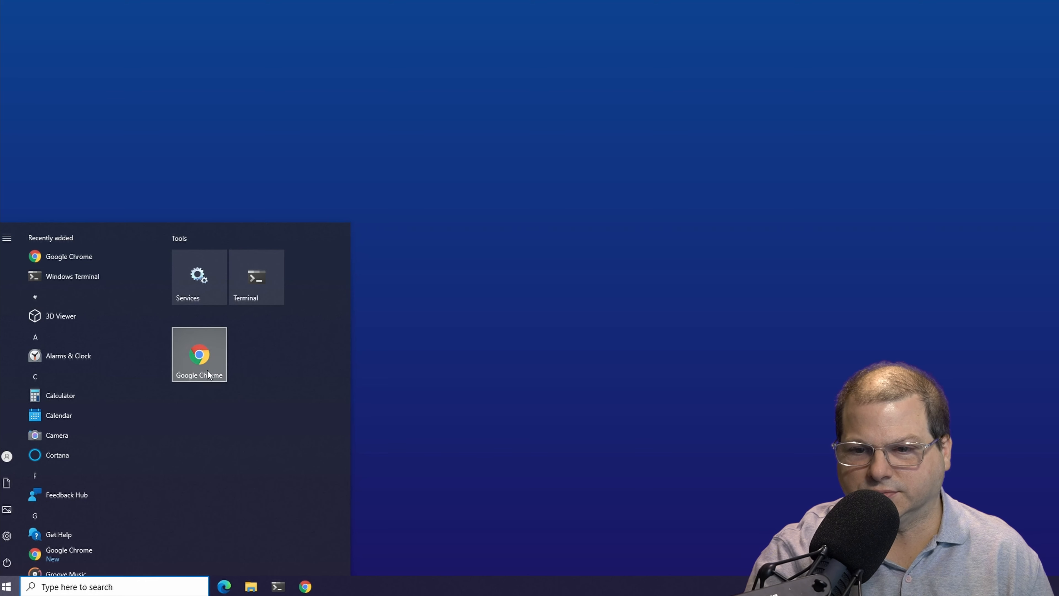
pyautogui.moveTo(208, 370); pyautogui.dragTo(327, 291)
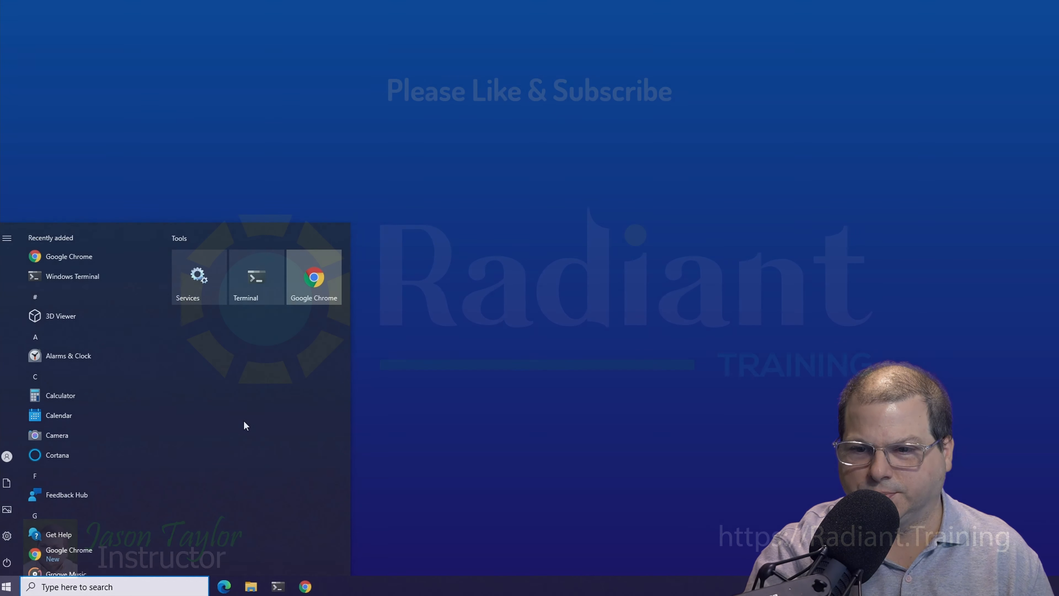